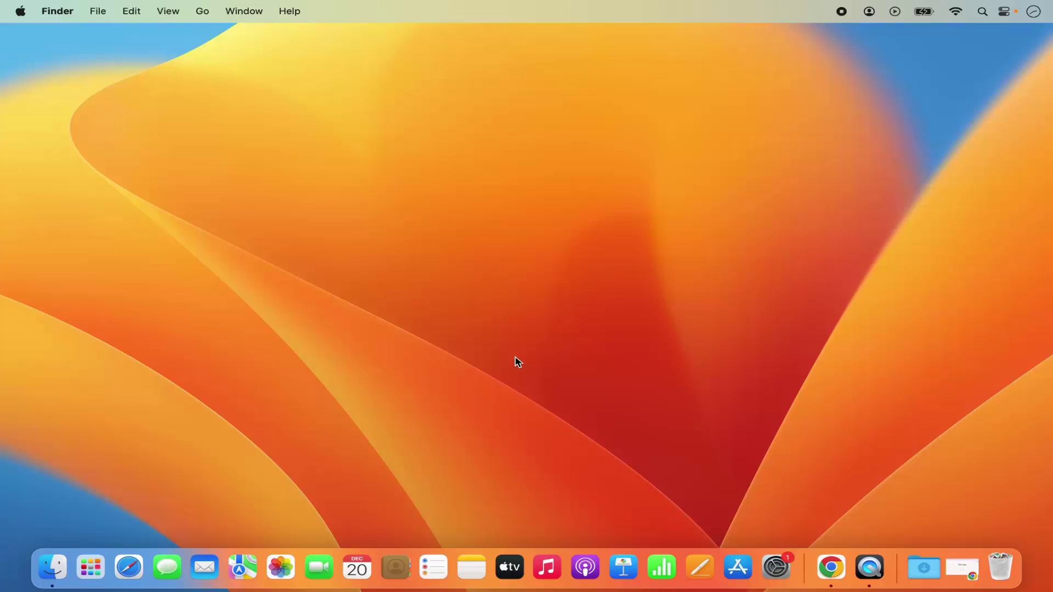
# Step: Launch Calendar from the Dock so its What's New welcome screen appears
pyautogui.click(356, 572)
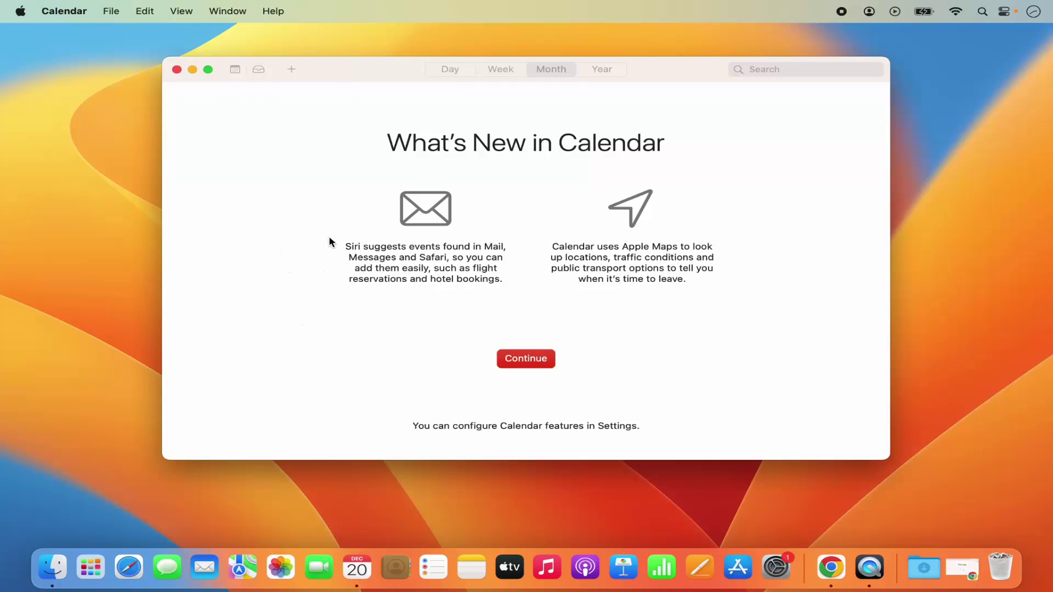
# Step: Use Calendar's Accounts… menu item to open Internet Accounts, which lists only iCloud
pyautogui.click(64, 12)
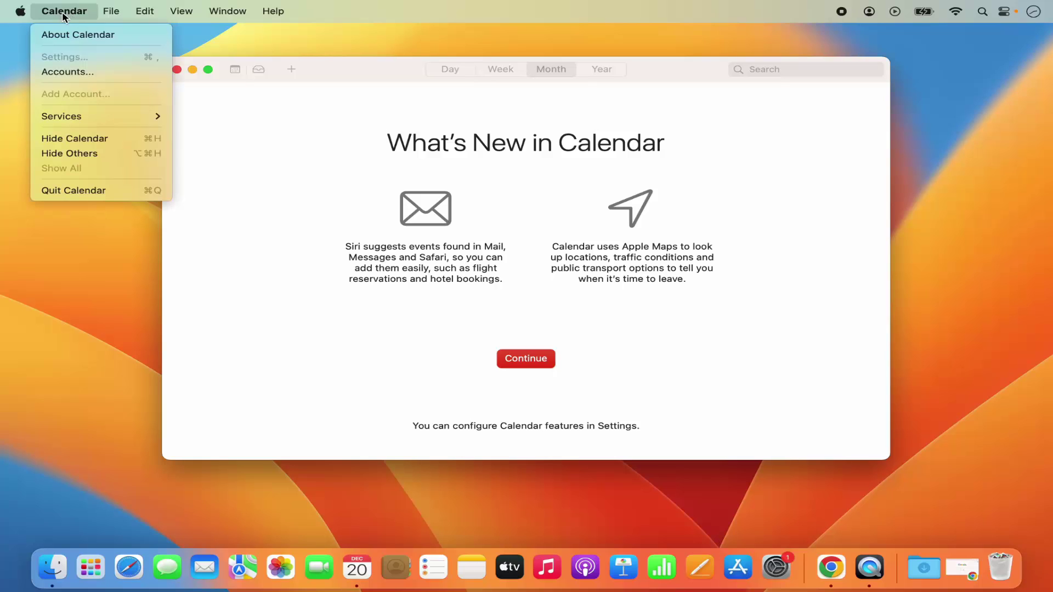
pyautogui.click(70, 73)
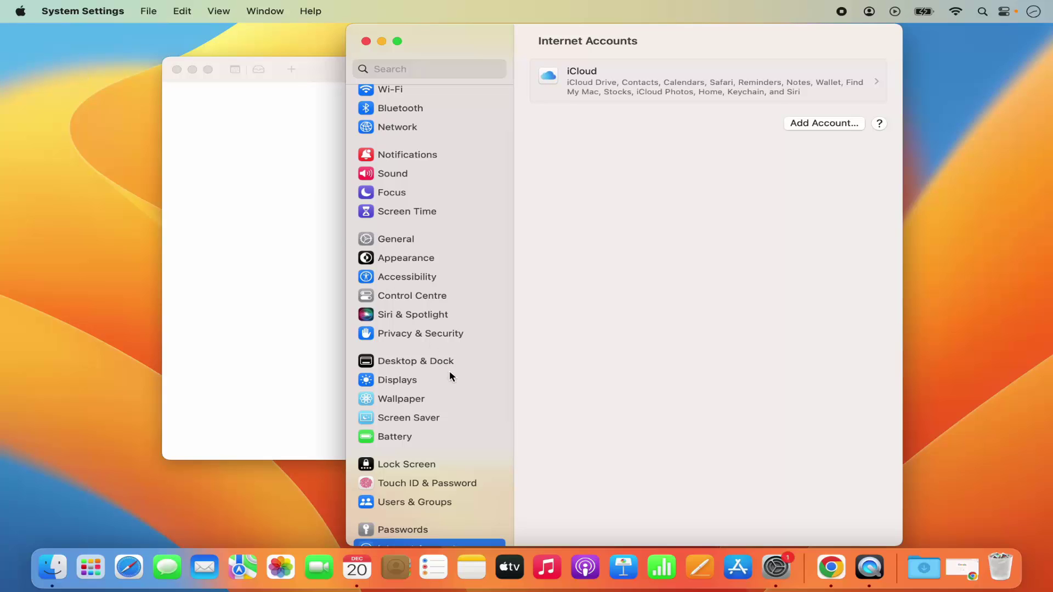
pyautogui.scroll(-3, 449, 370)
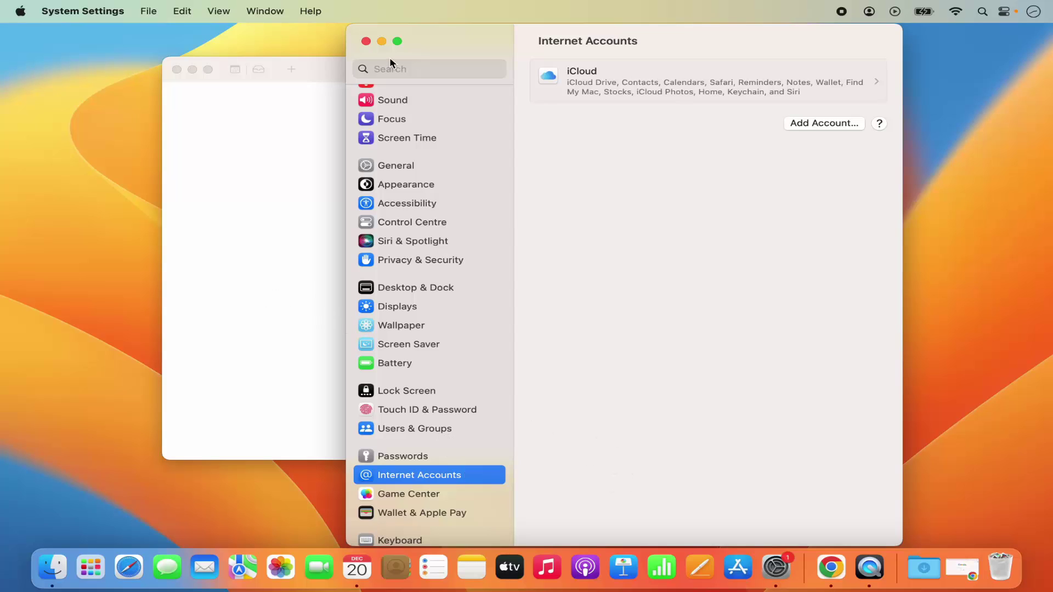
# Step: Close Settings and reopen Internet Accounts through Apple menu > System Settings
pyautogui.click(366, 41)
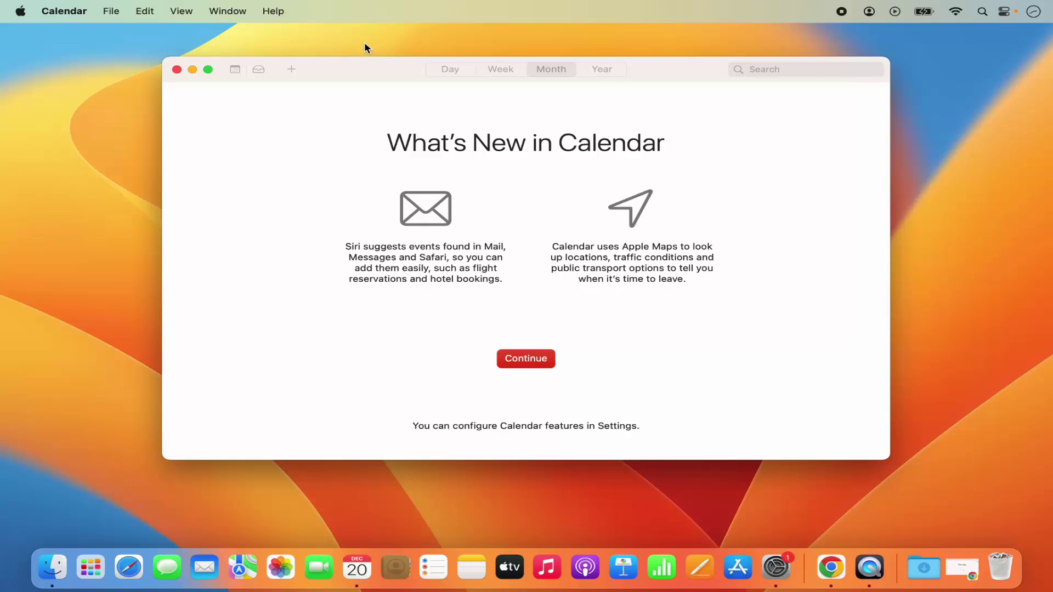
pyautogui.click(22, 14)
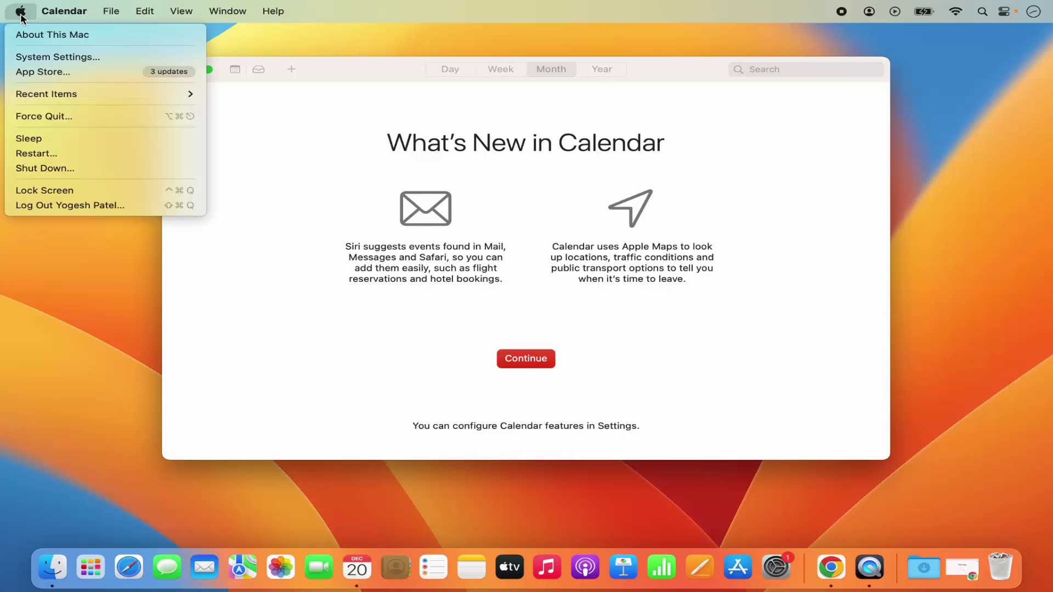
pyautogui.click(50, 57)
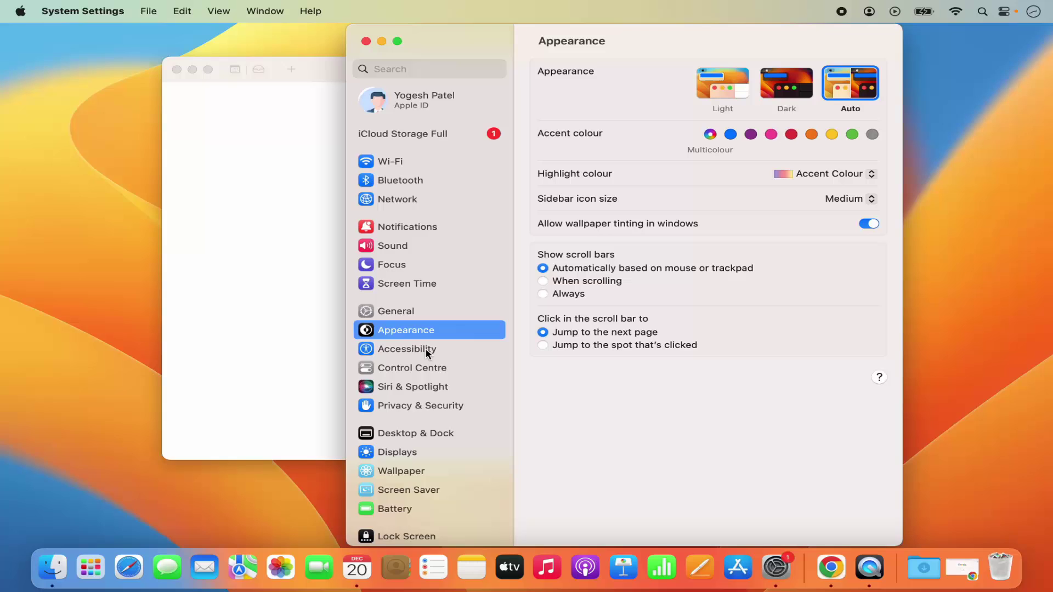
pyautogui.scroll(-2, 431, 349)
pyautogui.scroll(-3, 426, 354)
pyautogui.scroll(-1, 427, 354)
pyautogui.scroll(-3, 416, 378)
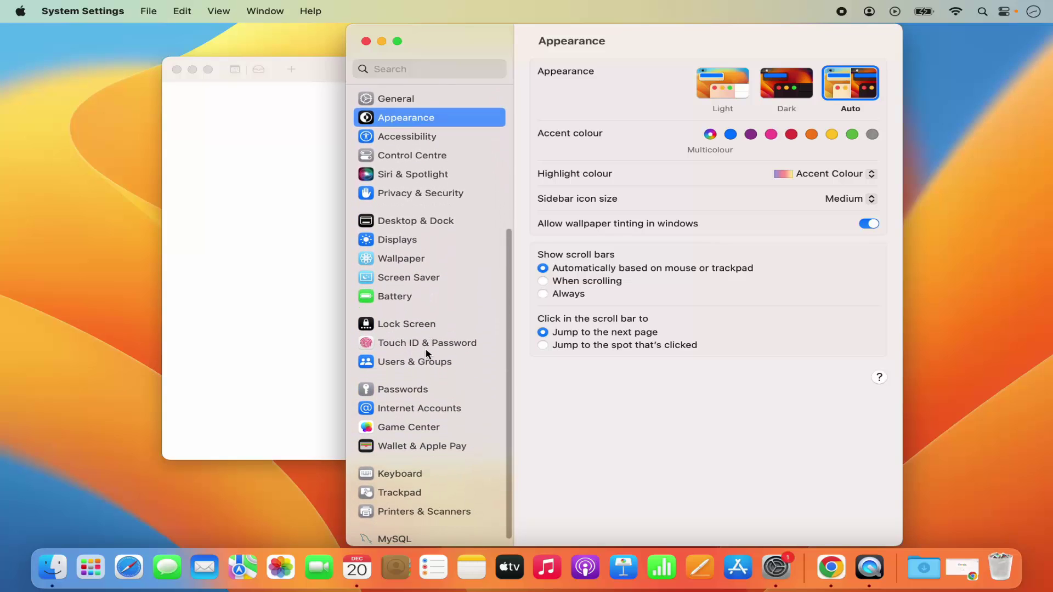
pyautogui.click(401, 405)
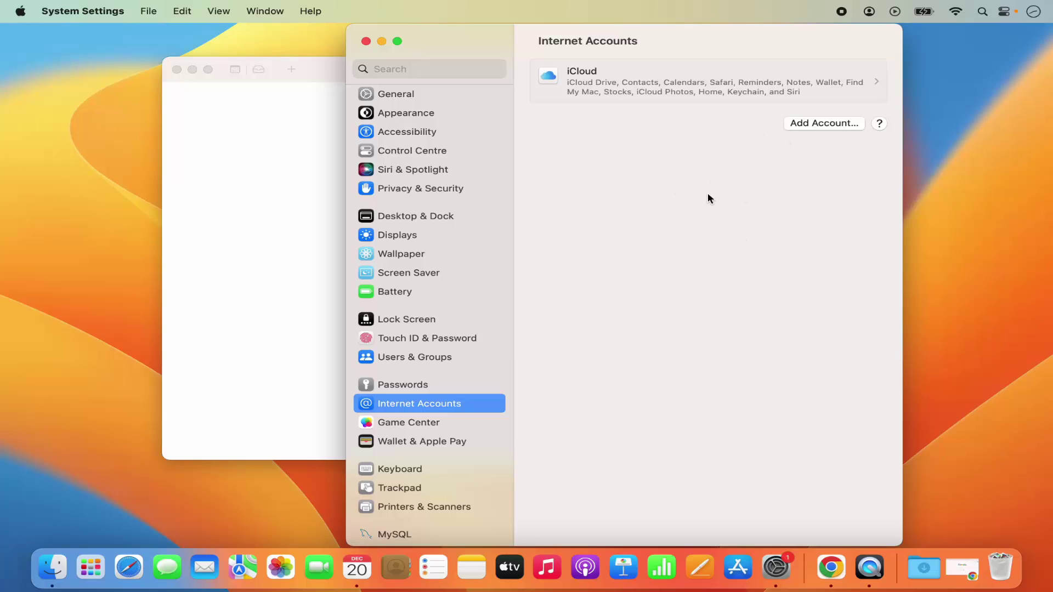
# Step: Add a Google account and continue its authentication in the web browser
pyautogui.click(811, 125)
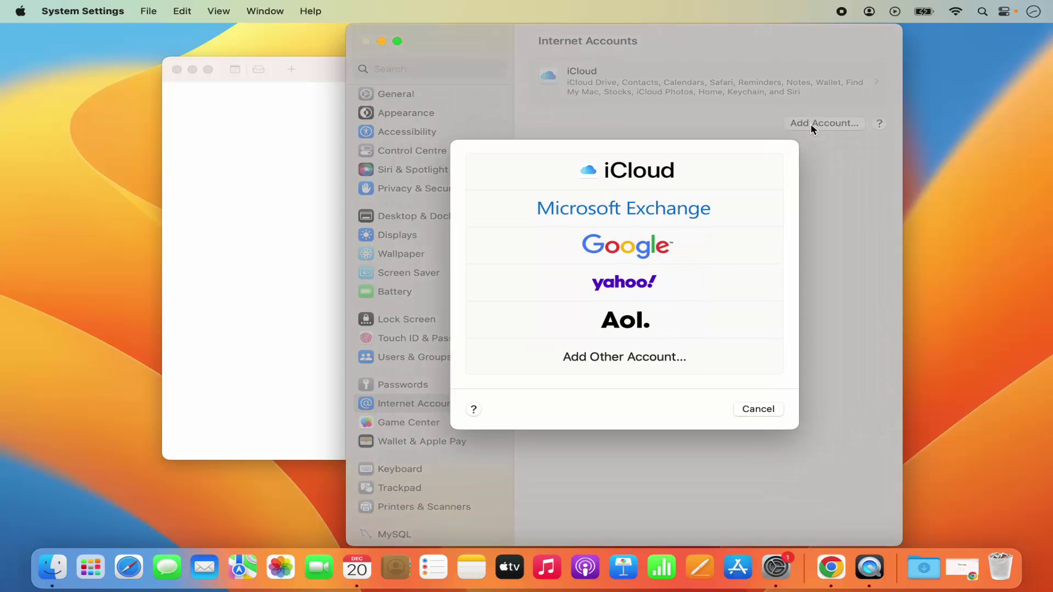
pyautogui.click(646, 249)
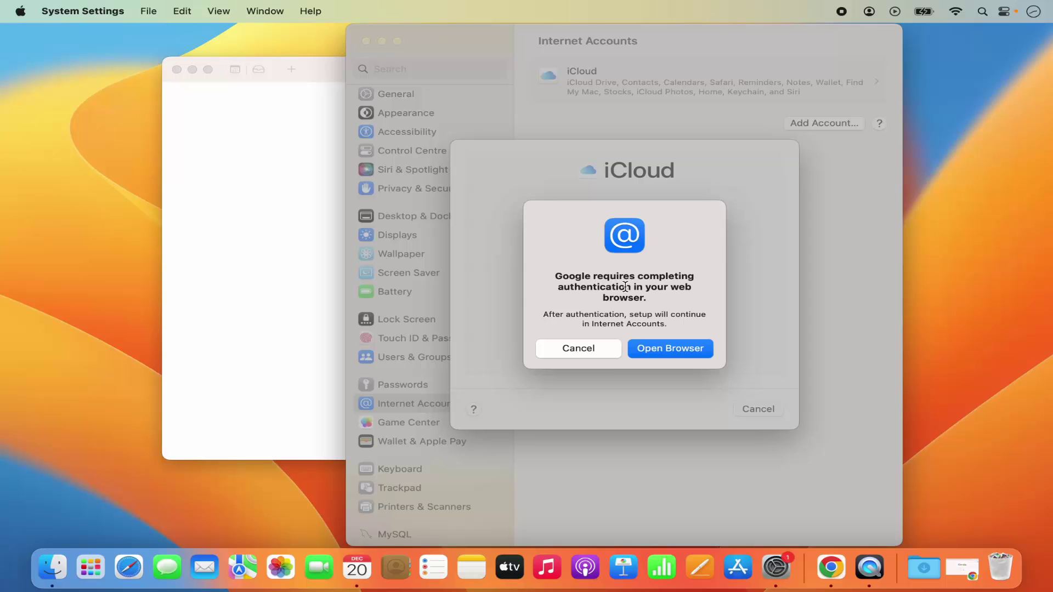
pyautogui.click(666, 350)
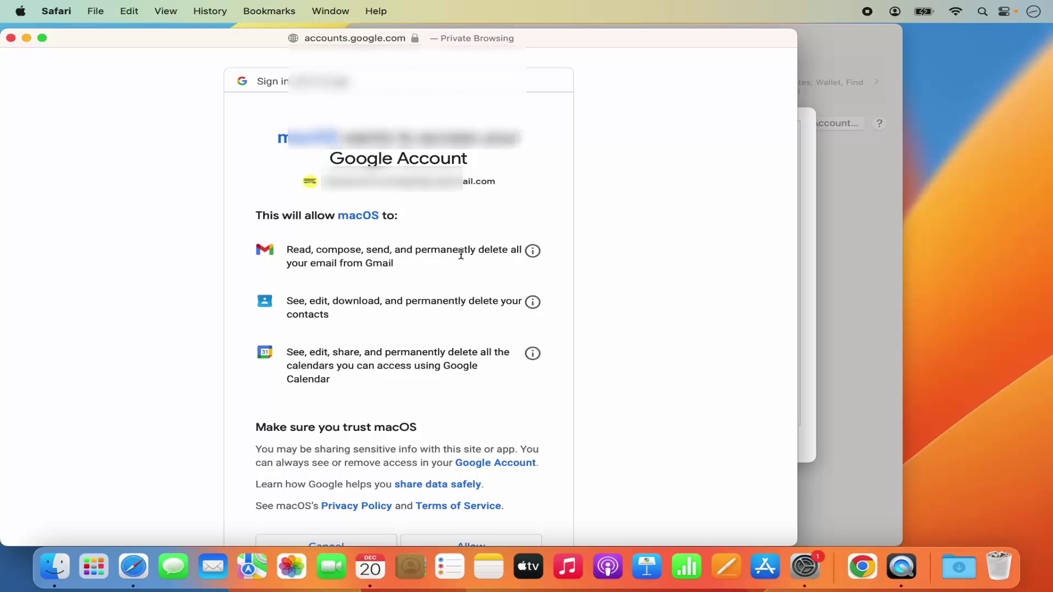
pyautogui.scroll(-2, 390, 277)
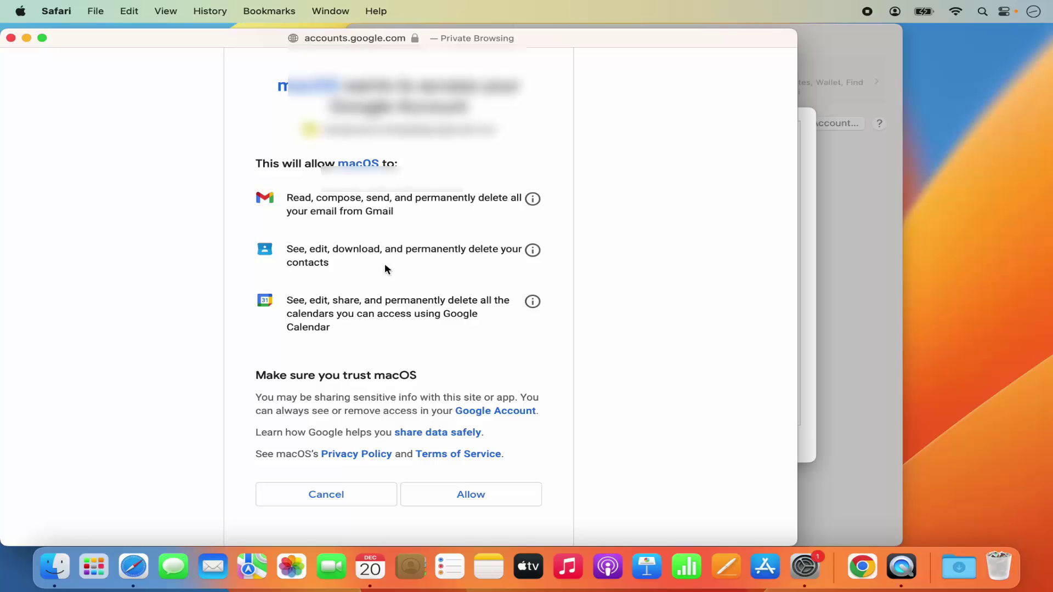
pyautogui.scroll(-2, 373, 297)
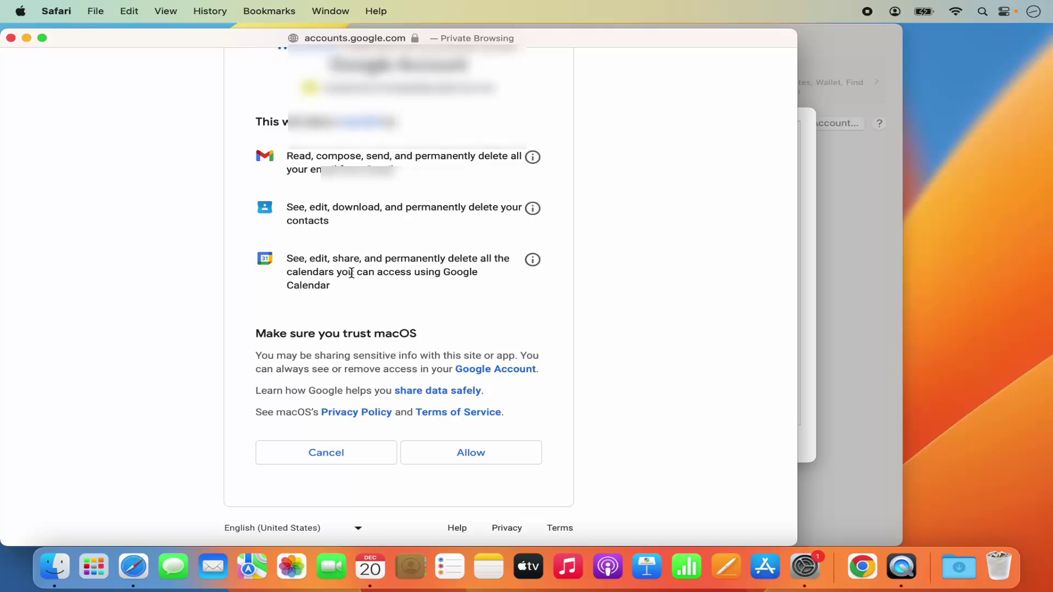
pyautogui.scroll(2, 372, 286)
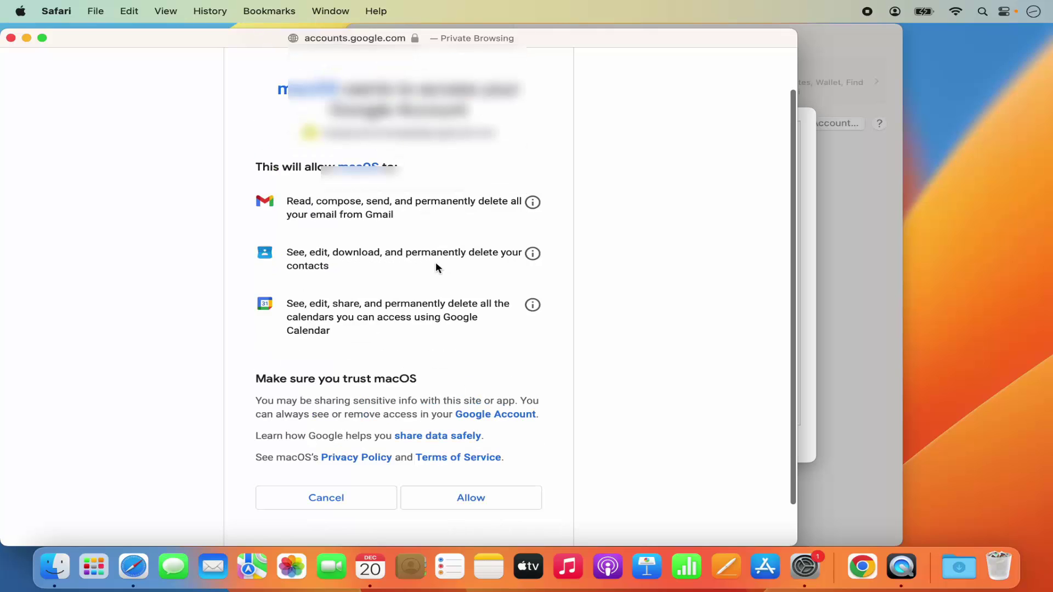
# Step: Allow macOS access to the Google account on the consent page
pyautogui.click(446, 495)
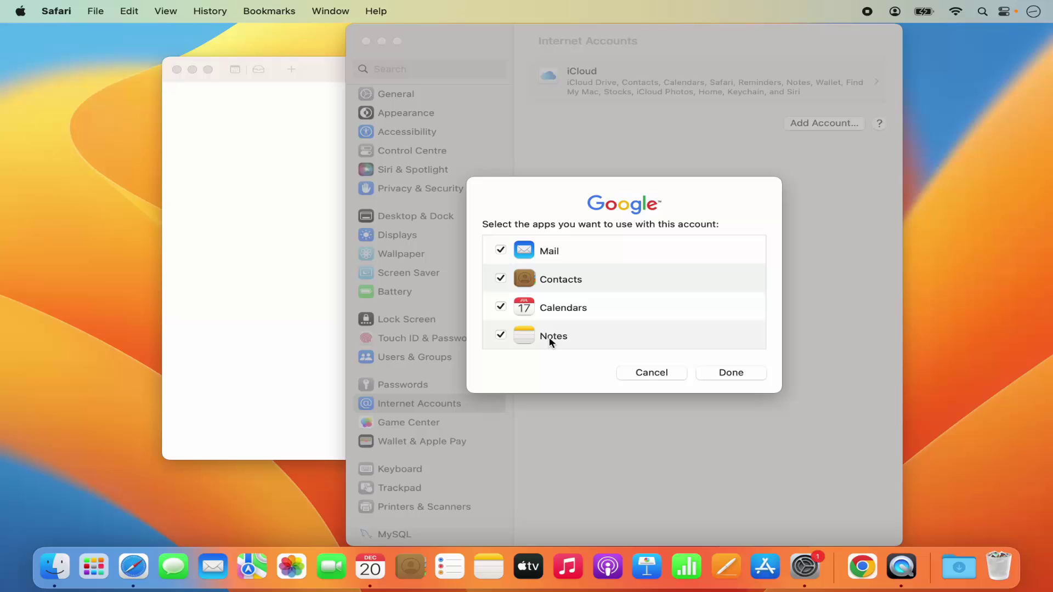
# Step: Turn off Notes and Contacts for the Google account and finish with only Calendars enabled
pyautogui.click(501, 335)
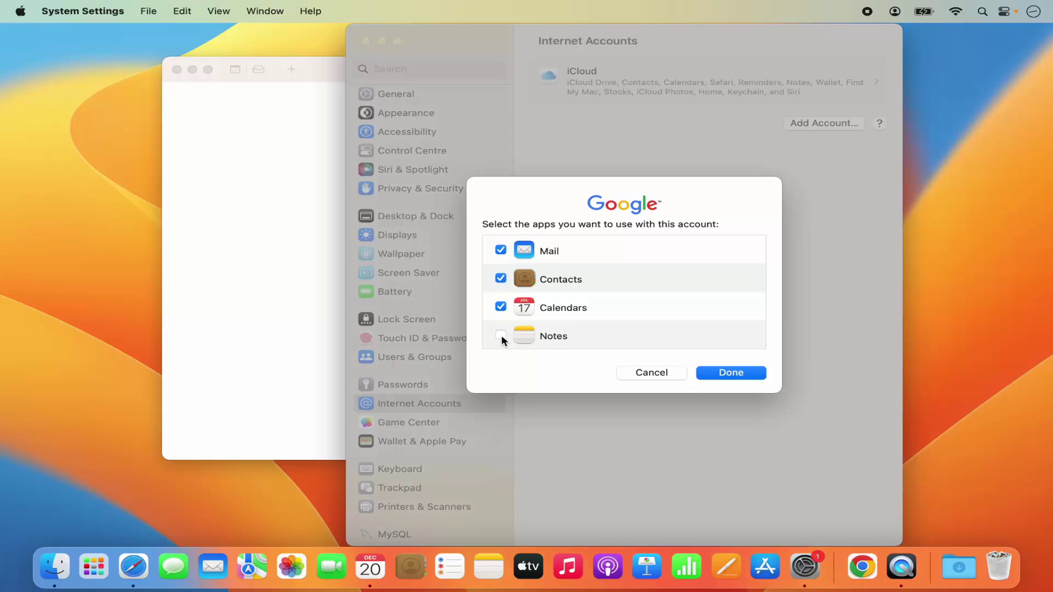
pyautogui.click(501, 278)
pyautogui.click(724, 374)
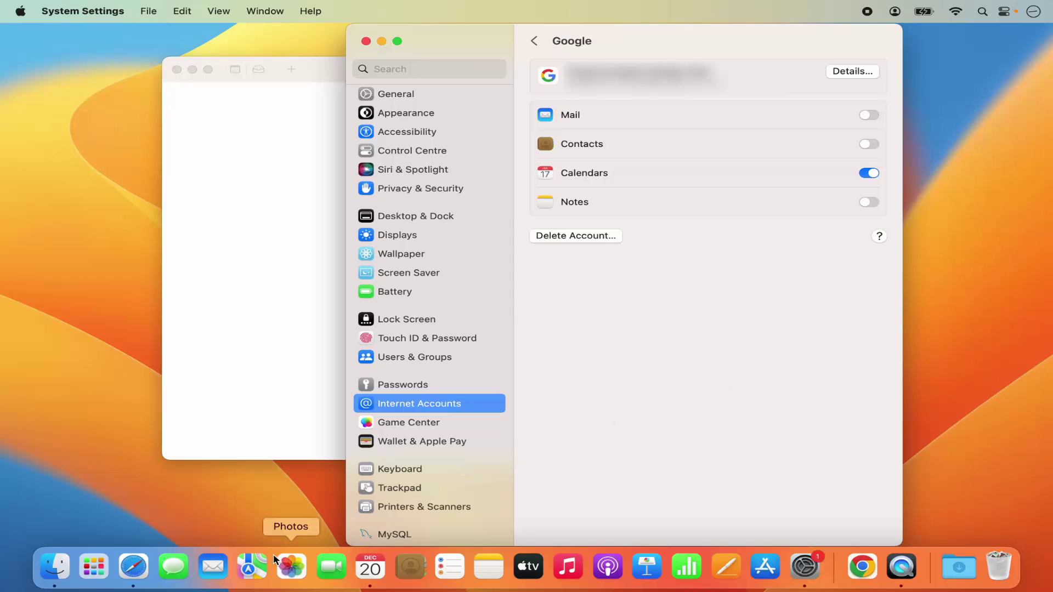
# Step: Bring Calendar forward, dismiss What's New, and switch to Week view with Cmd+2
pyautogui.click(367, 570)
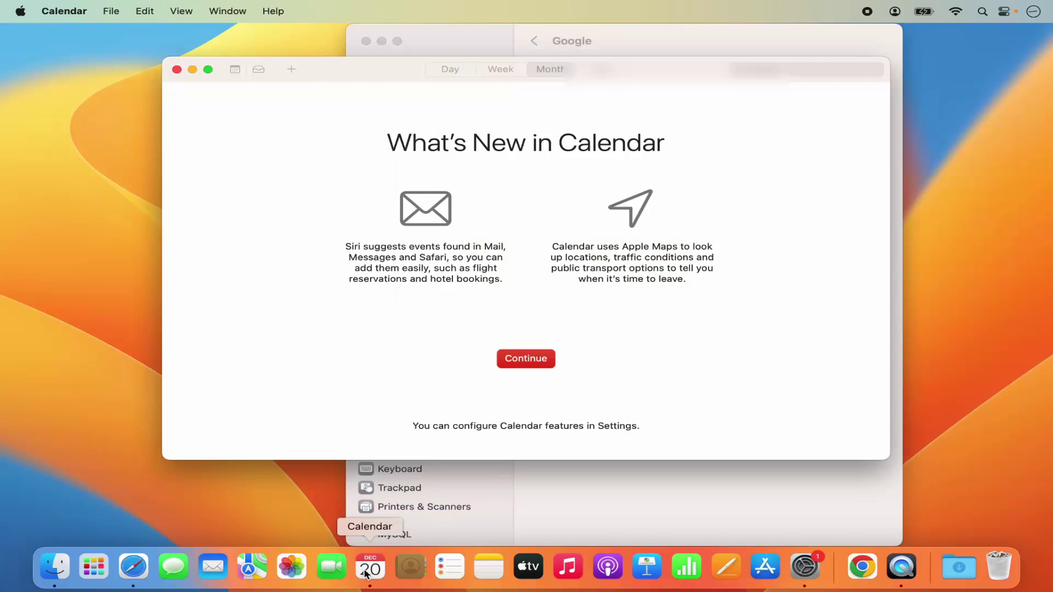
pyautogui.click(518, 362)
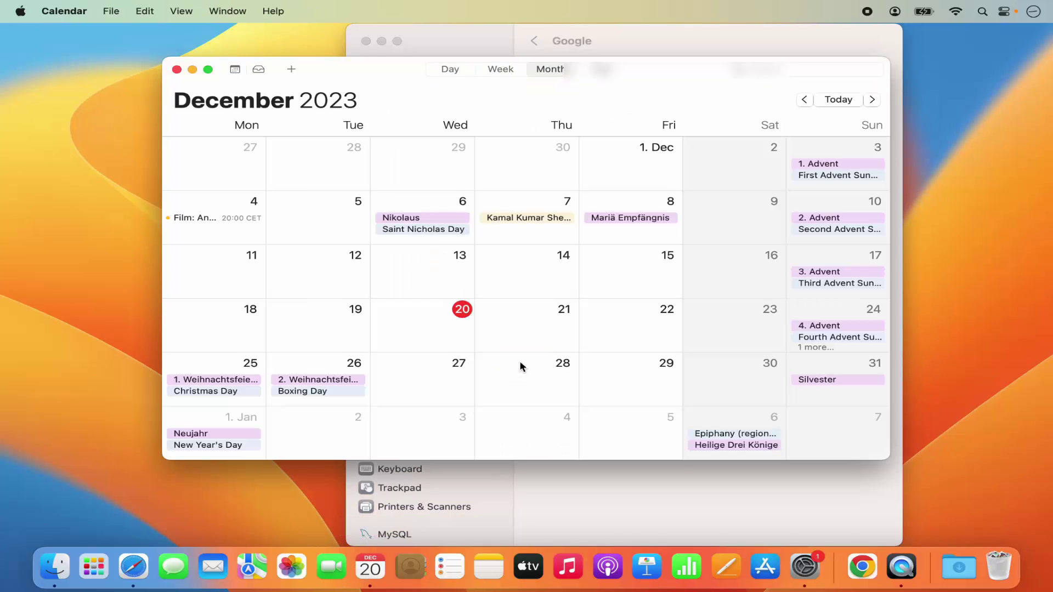
pyautogui.press('super+2')
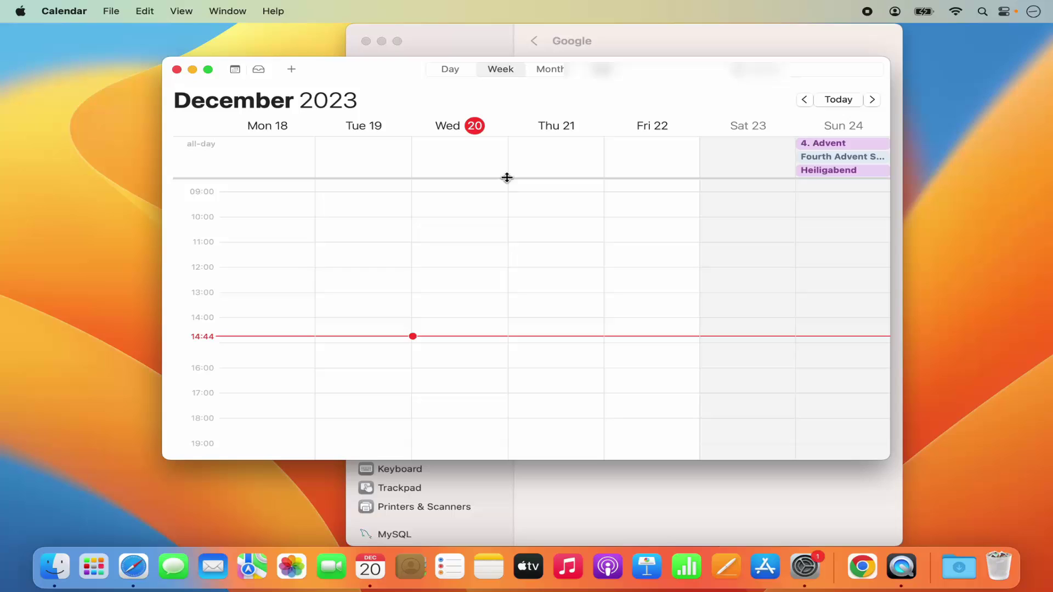